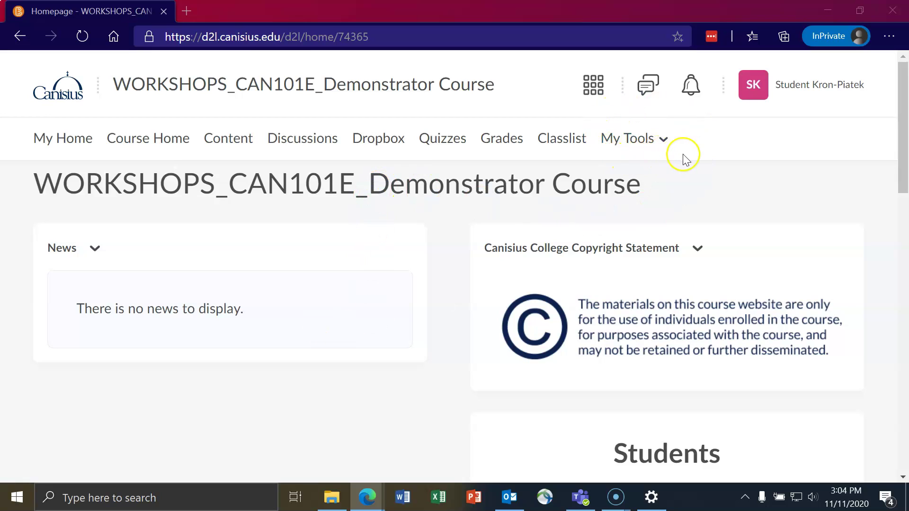
Step: Go to Groups from My Tools, showing the Face to Face group with 2 members
click(648, 141)
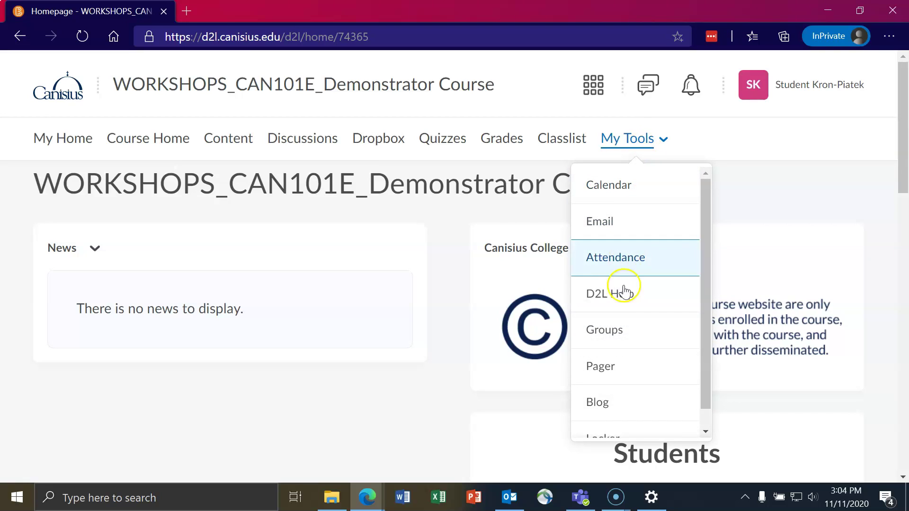
click(603, 335)
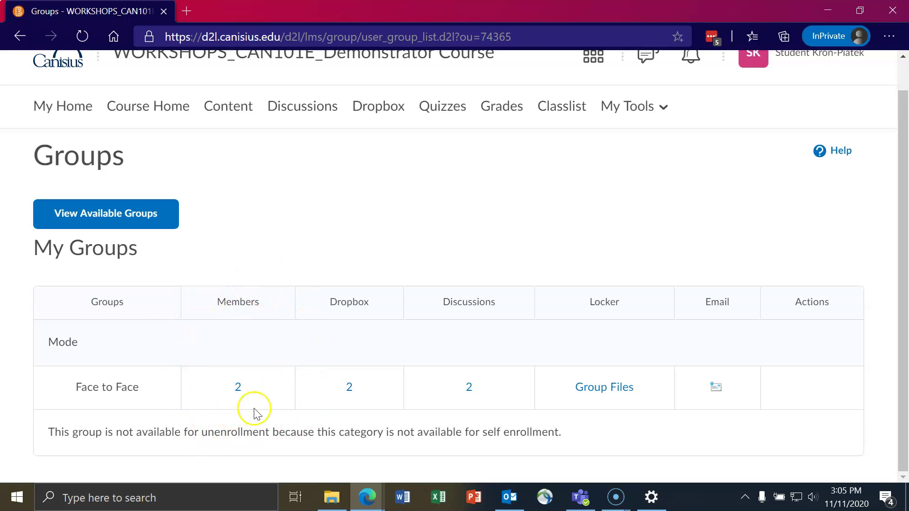
click(238, 390)
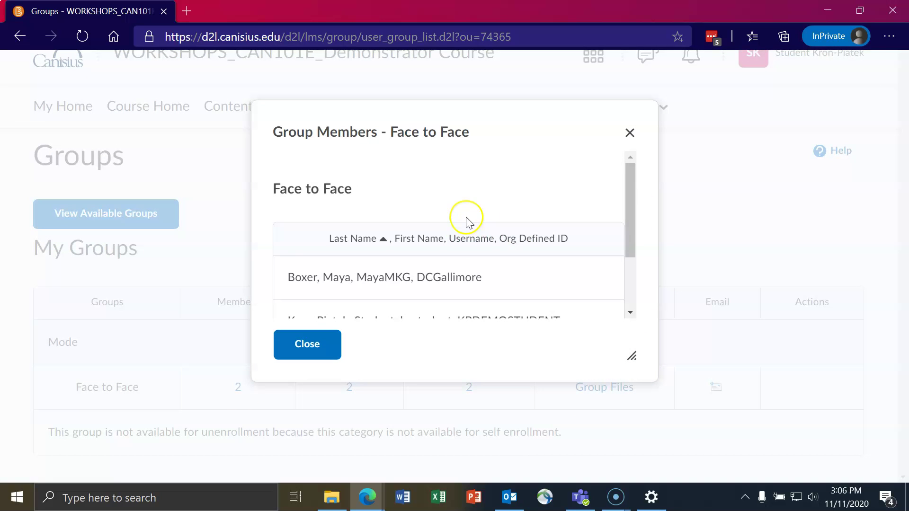
scroll(467, 221, down, 3)
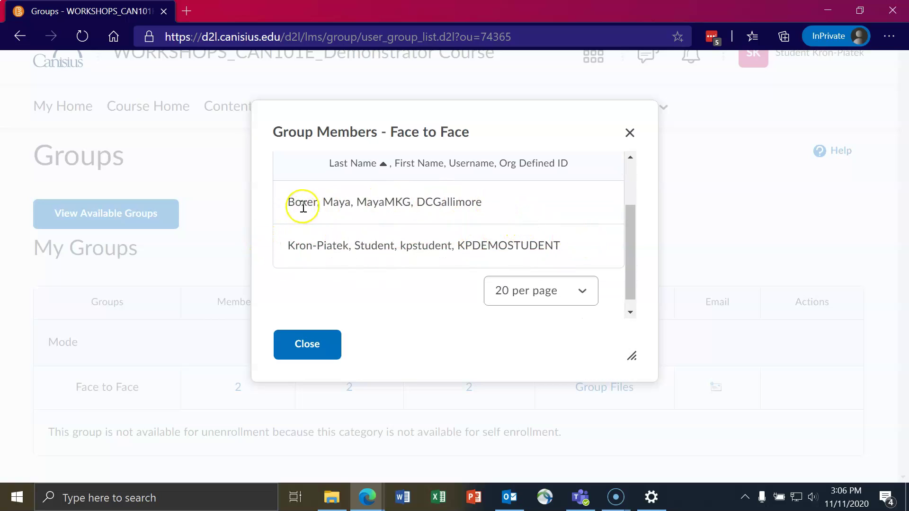
scroll(503, 208, up, 1)
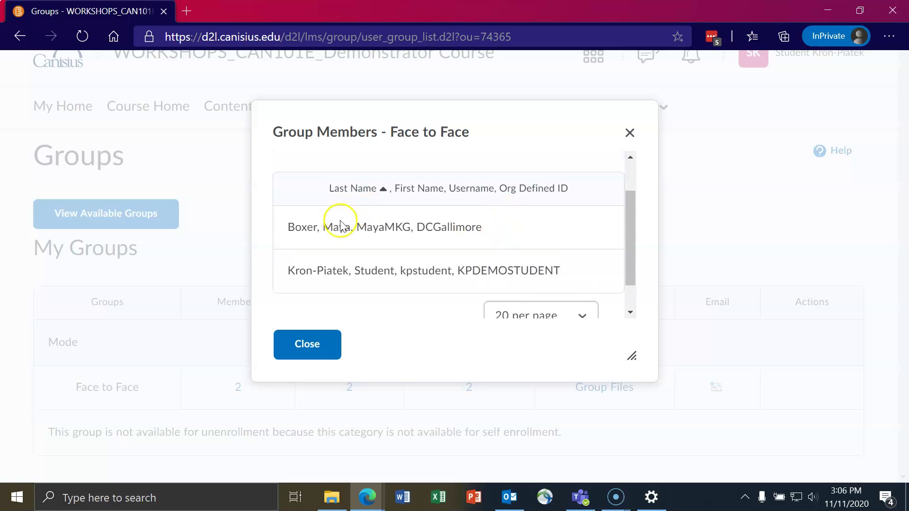
scroll(519, 230, down, 1)
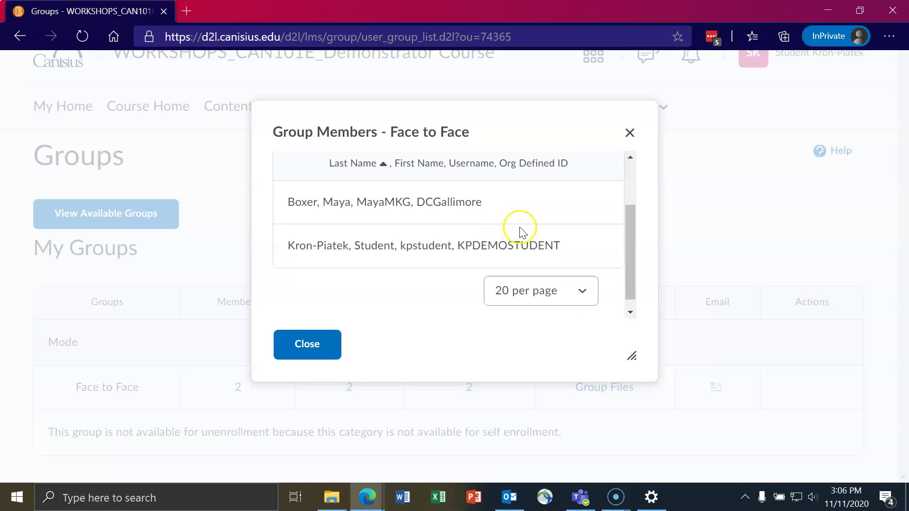
scroll(519, 231, up, 1)
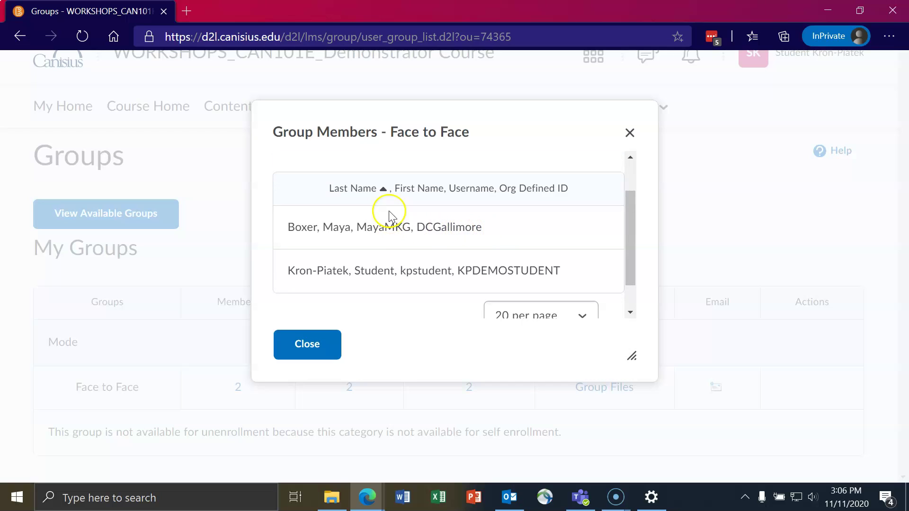
click(377, 189)
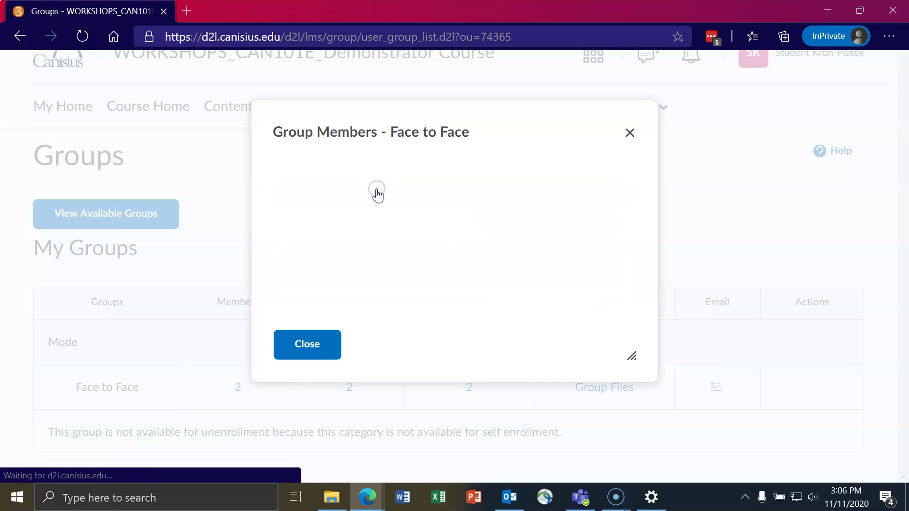
scroll(388, 200, down, 2)
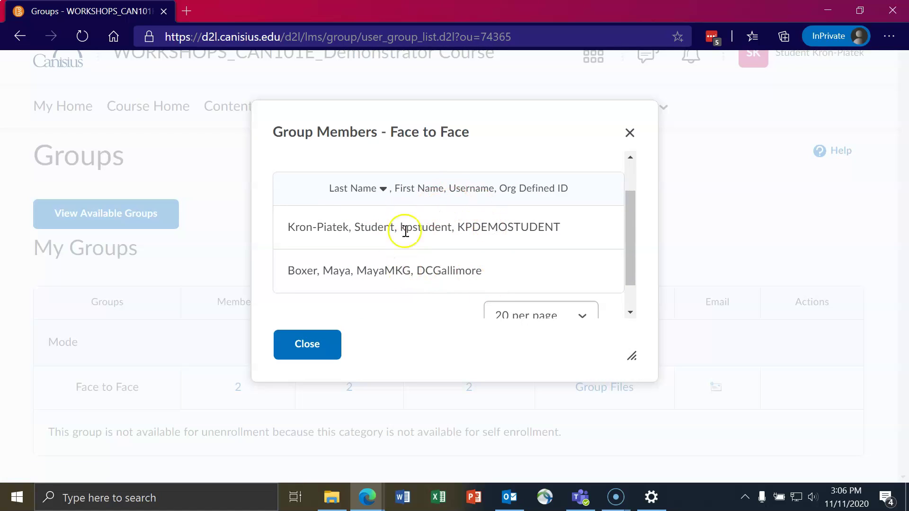
click(431, 190)
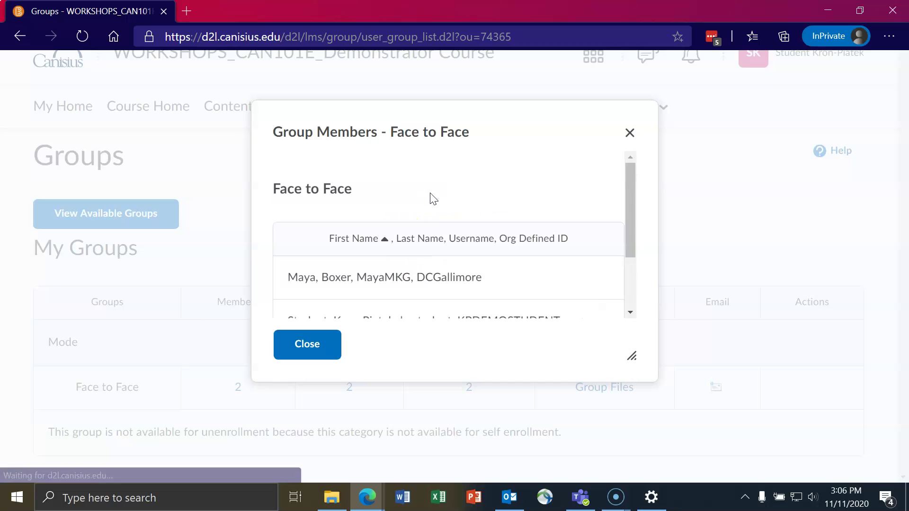
scroll(478, 227, down, 1)
click(530, 226)
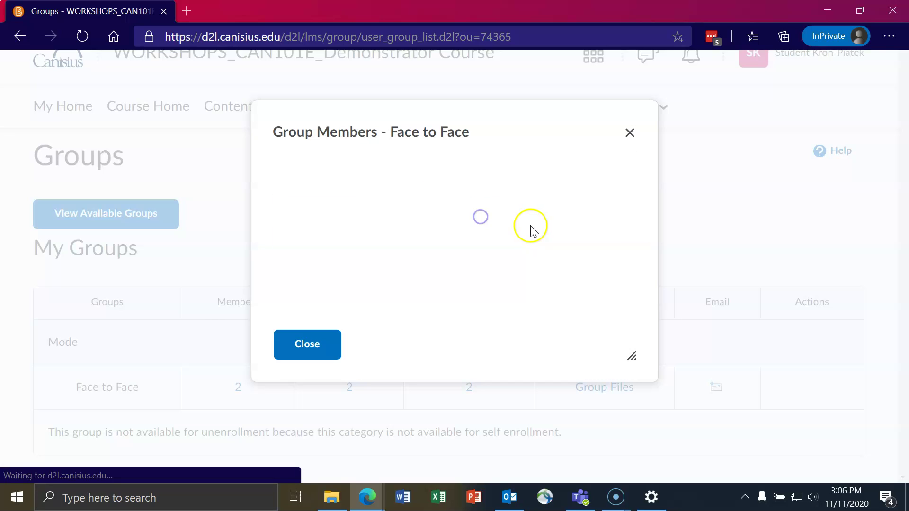
scroll(521, 232, down, 3)
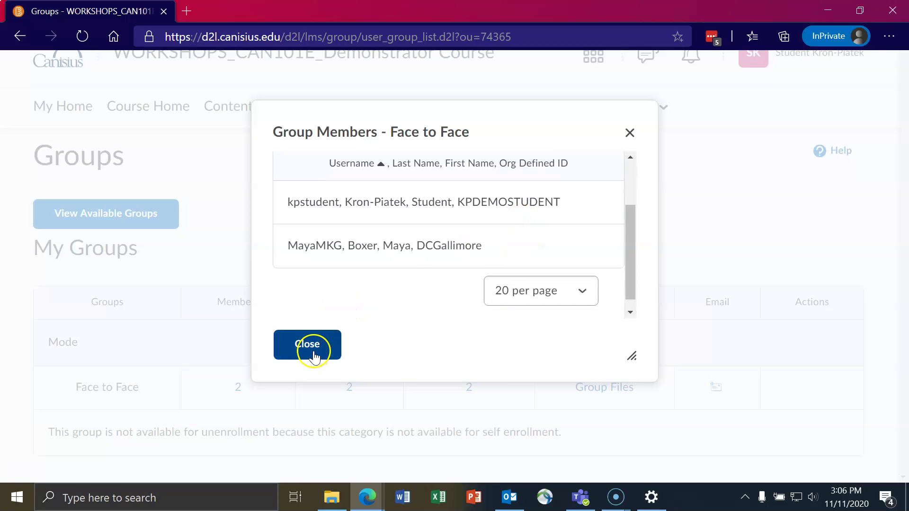
click(314, 349)
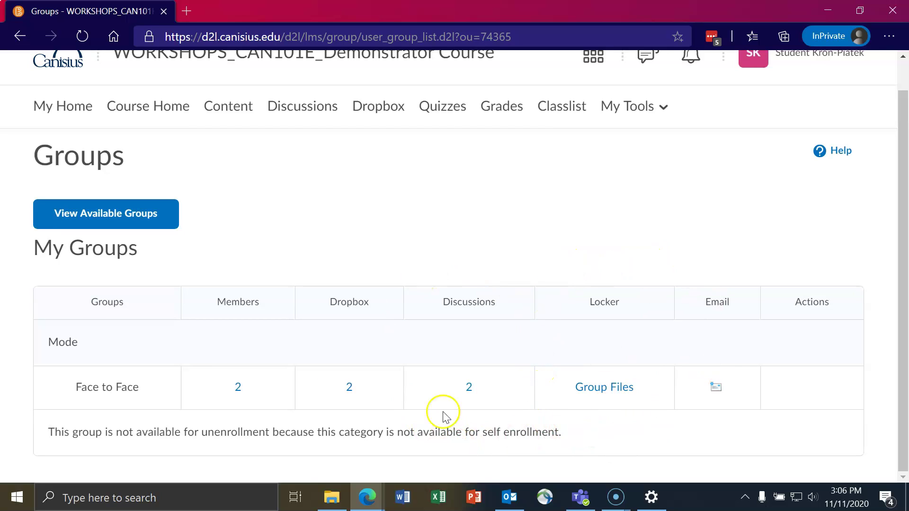
click(349, 387)
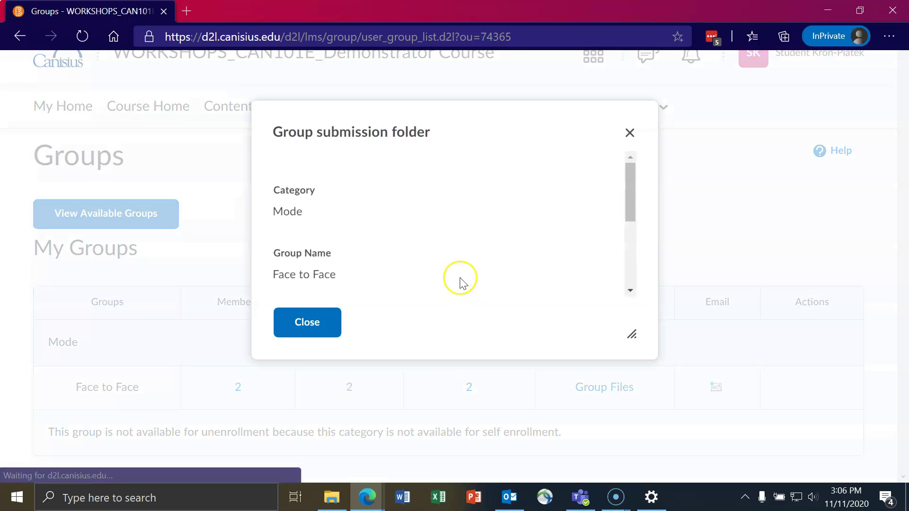
scroll(458, 251, down, 3)
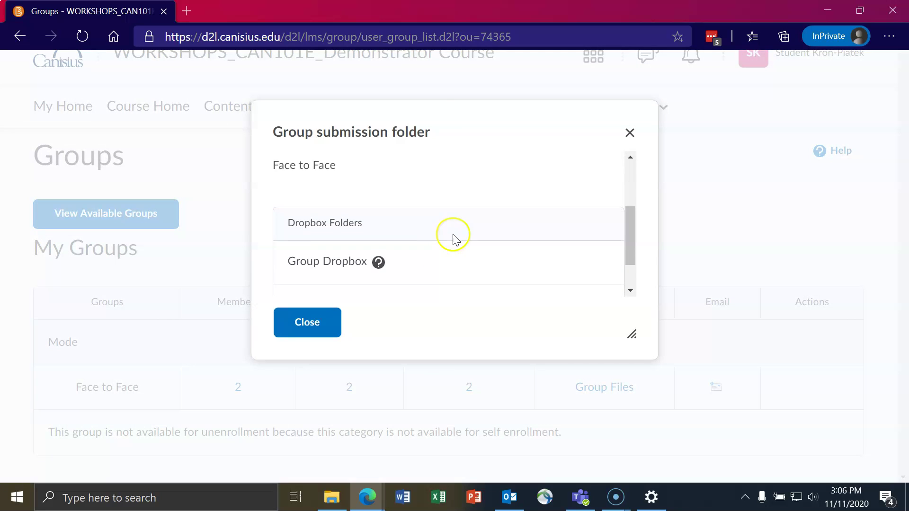
scroll(441, 242, down, 1)
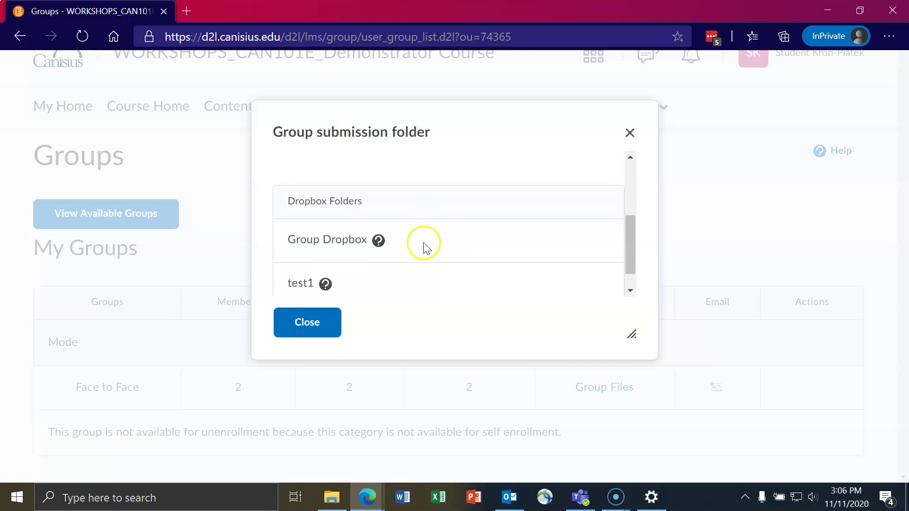
click(298, 320)
click(468, 388)
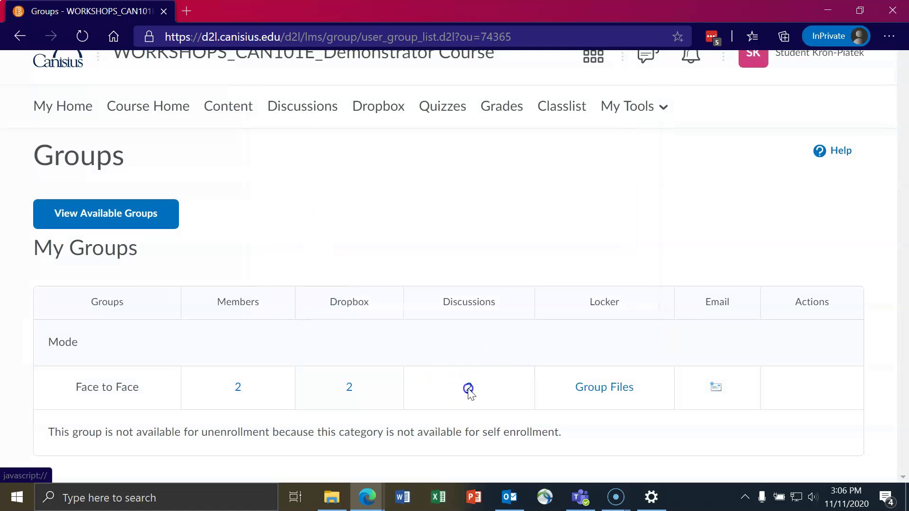
scroll(423, 232, down, 2)
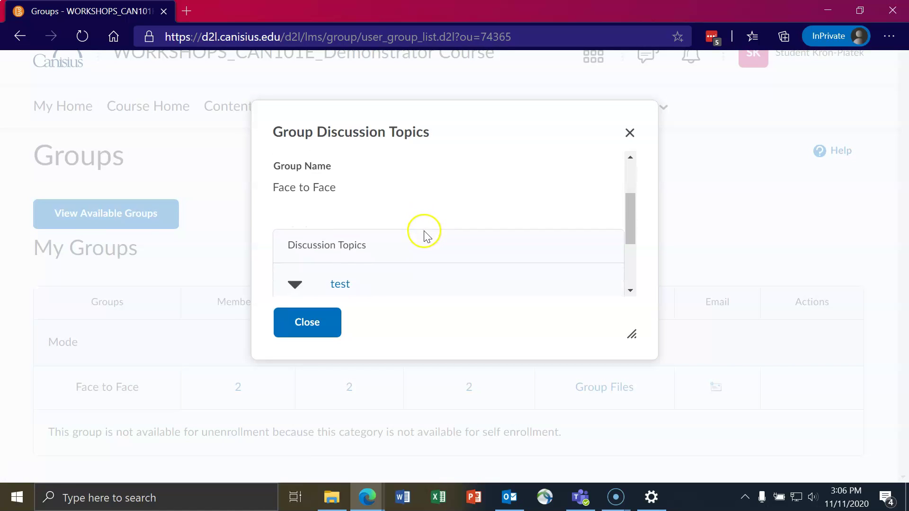
scroll(421, 237, down, 3)
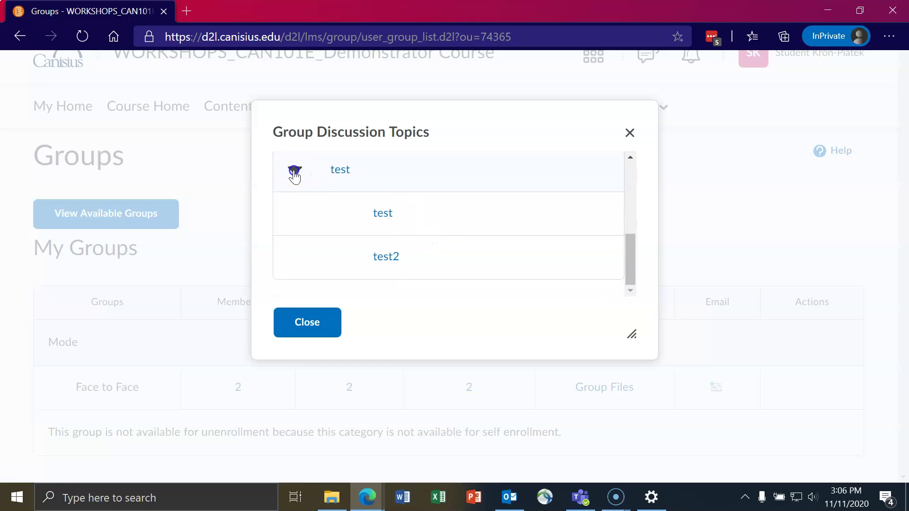
click(294, 171)
click(311, 321)
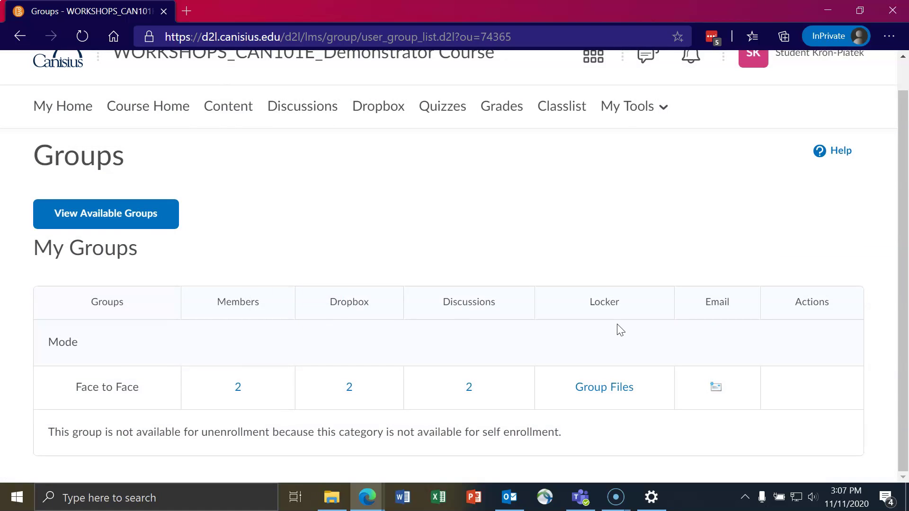
click(561, 371)
click(615, 392)
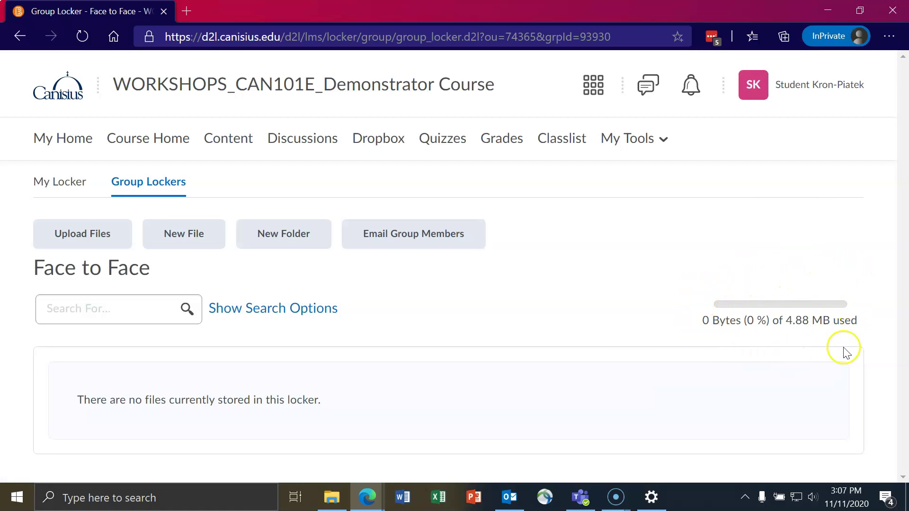
click(70, 190)
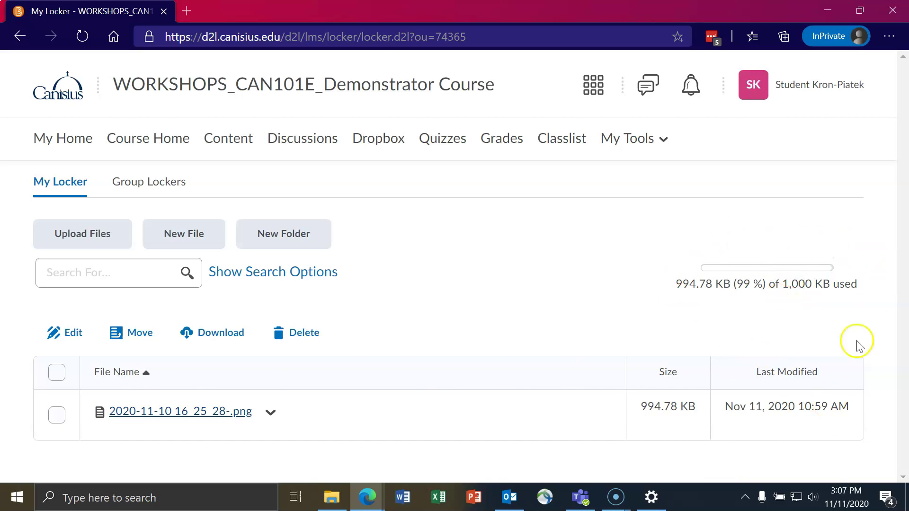
Step: Return to the course Groups page through My Tools and scroll to the group
click(660, 137)
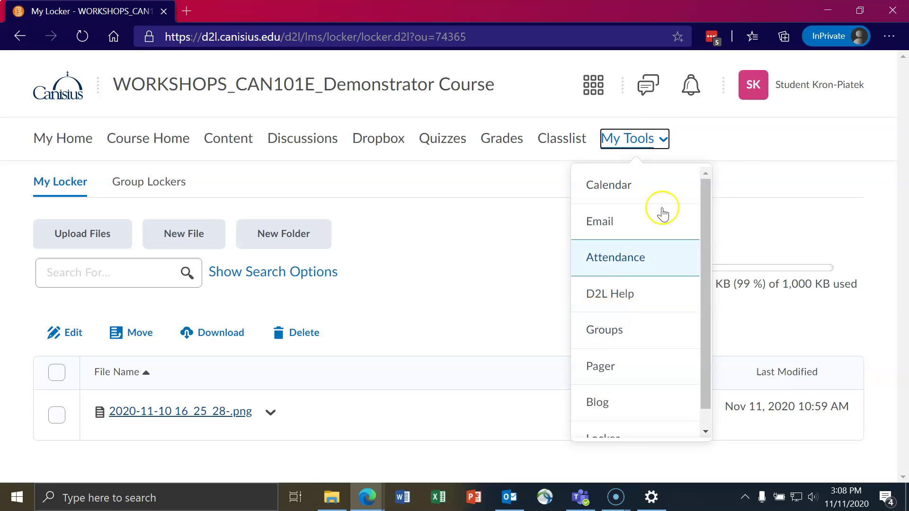
click(616, 332)
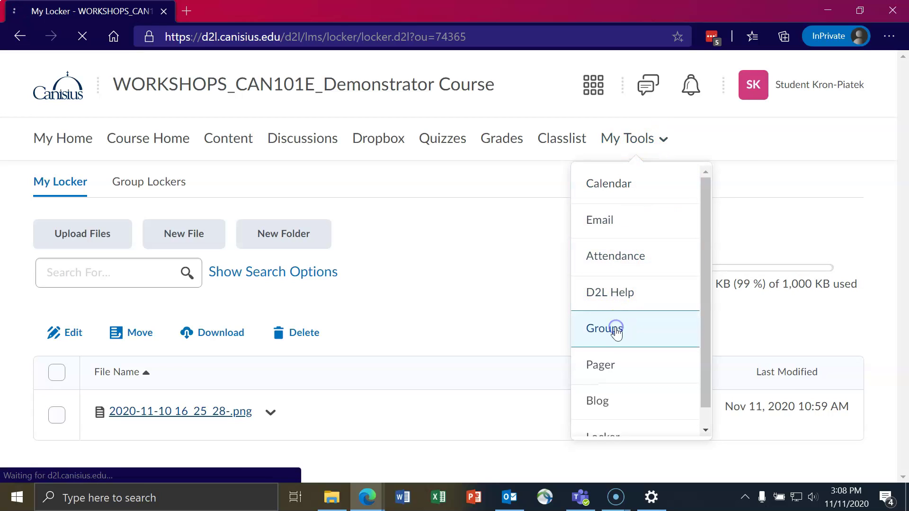
scroll(558, 233, down, 1)
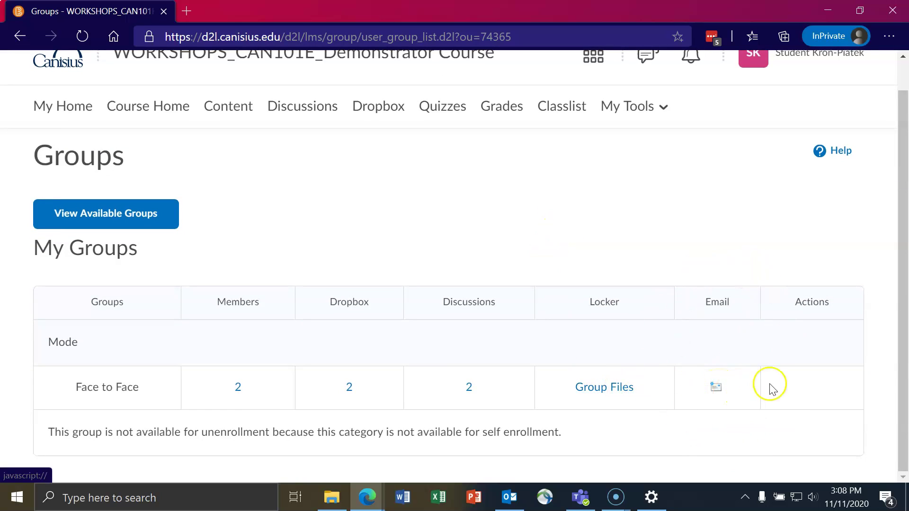
Step: Start an email to the Face to Face group members, then cancel it
click(719, 386)
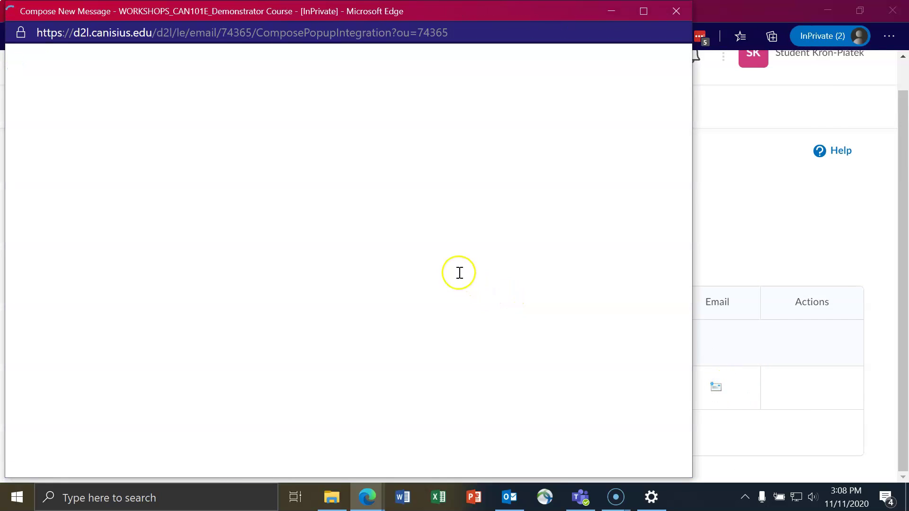
scroll(438, 263, down, 4)
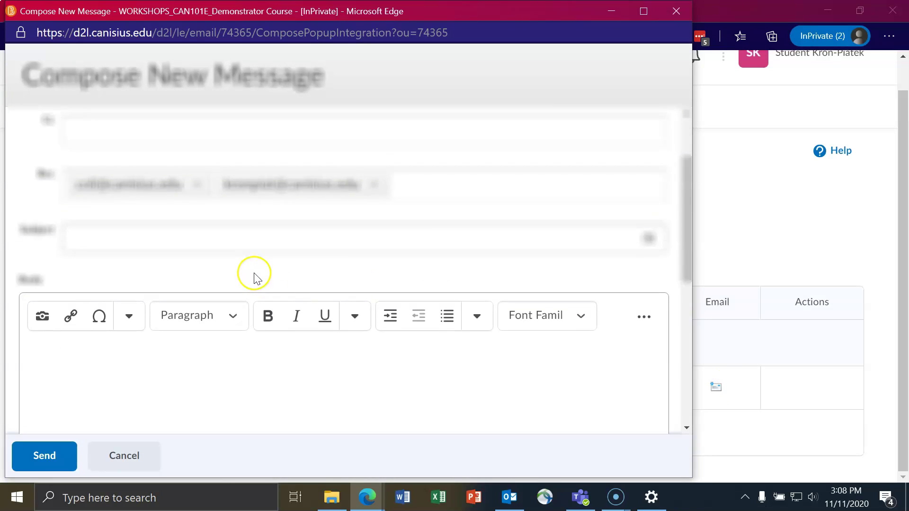
scroll(254, 277, down, 1)
scroll(254, 277, up, 5)
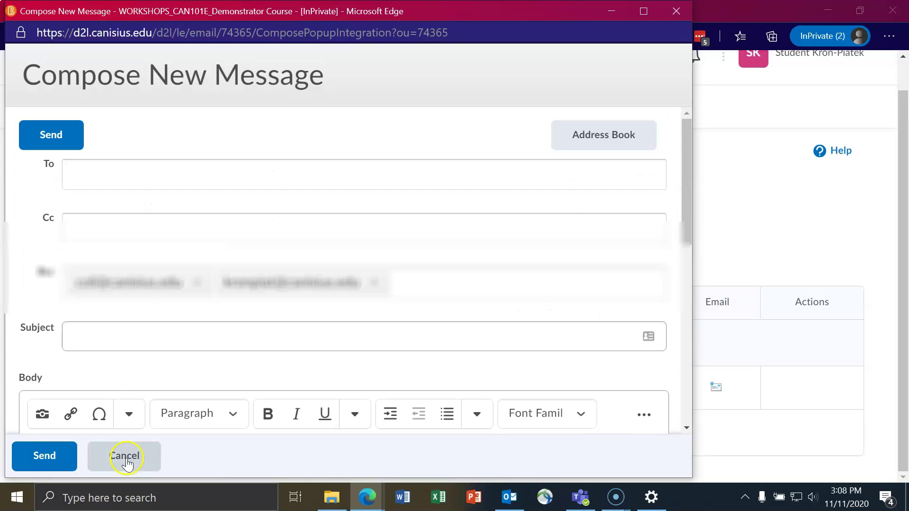
click(126, 462)
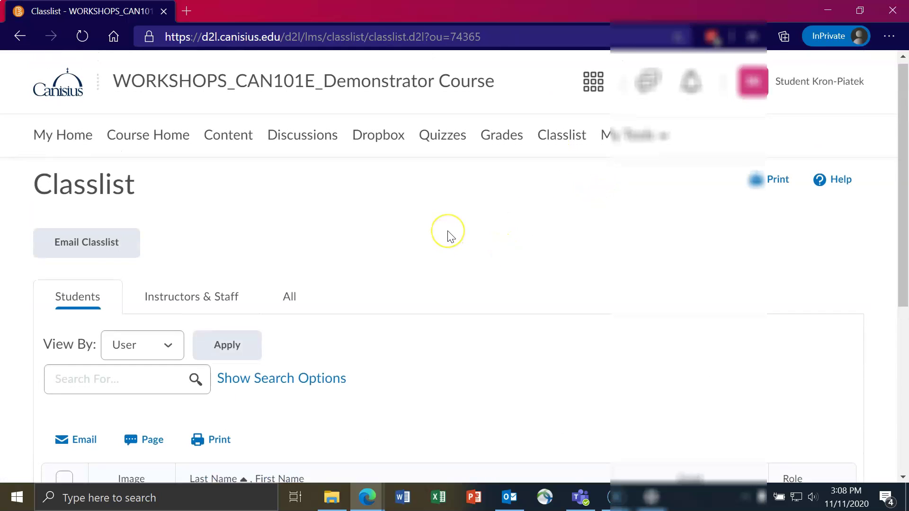
Step: Change the Classlist View By option from users to Groups
scroll(449, 235, down, 1)
scroll(450, 235, down, 2)
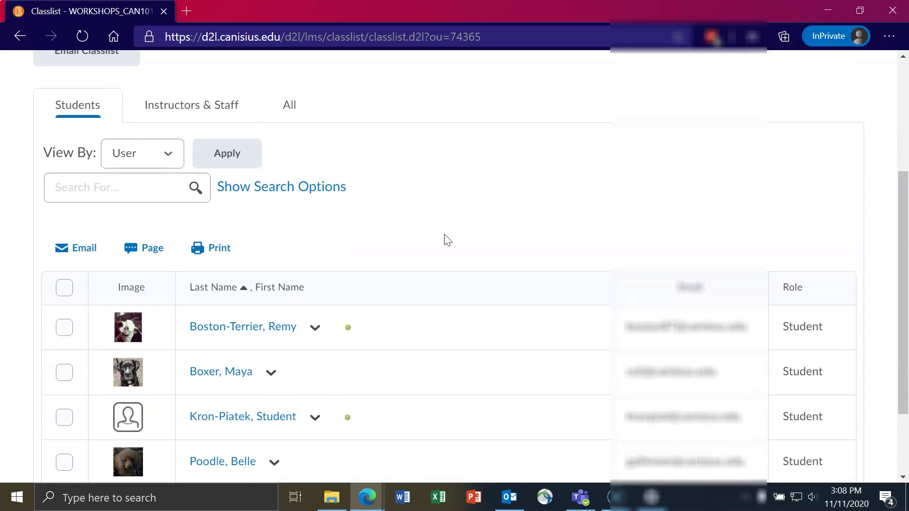
scroll(447, 245, down, 1)
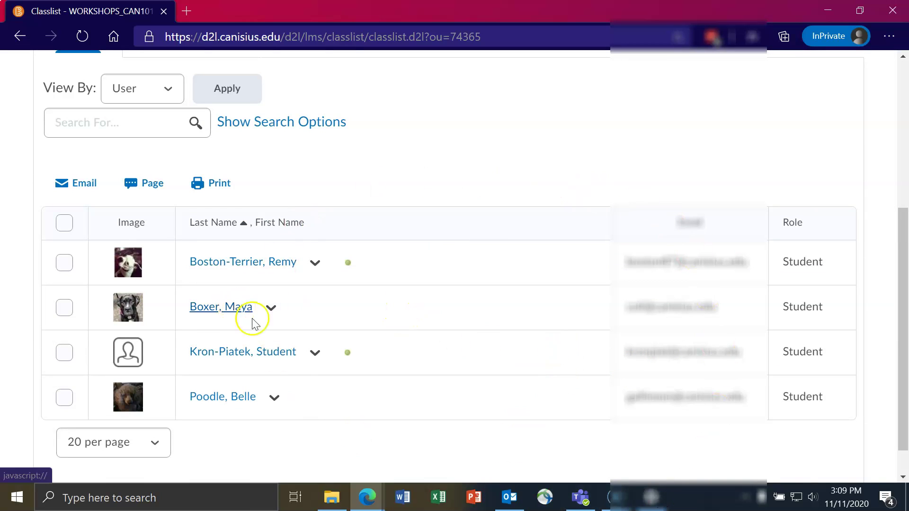
click(160, 91)
click(131, 127)
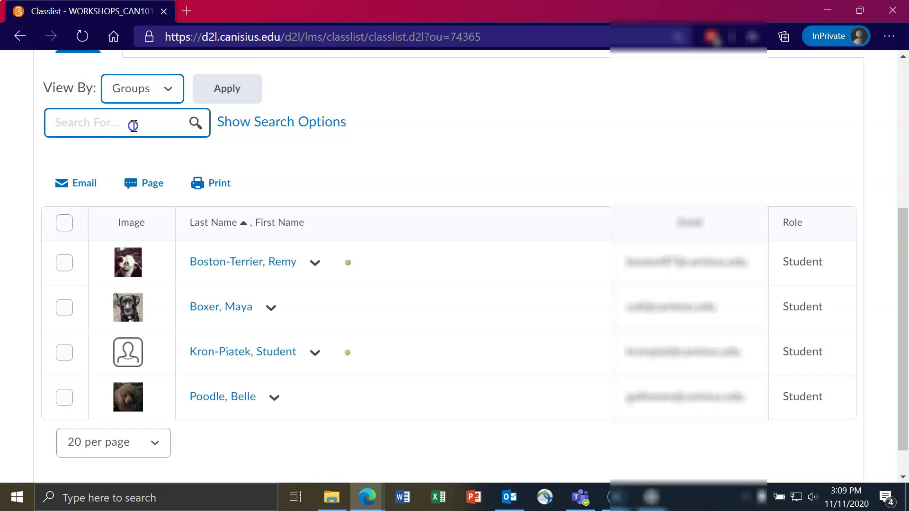
Step: Apply the group view with Face to Face selected, listing its 2 students
click(240, 94)
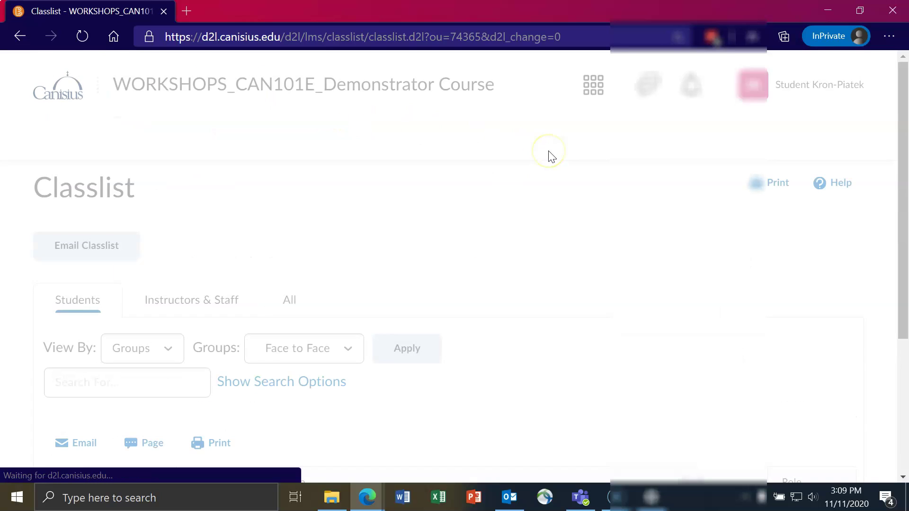
scroll(452, 260, down, 4)
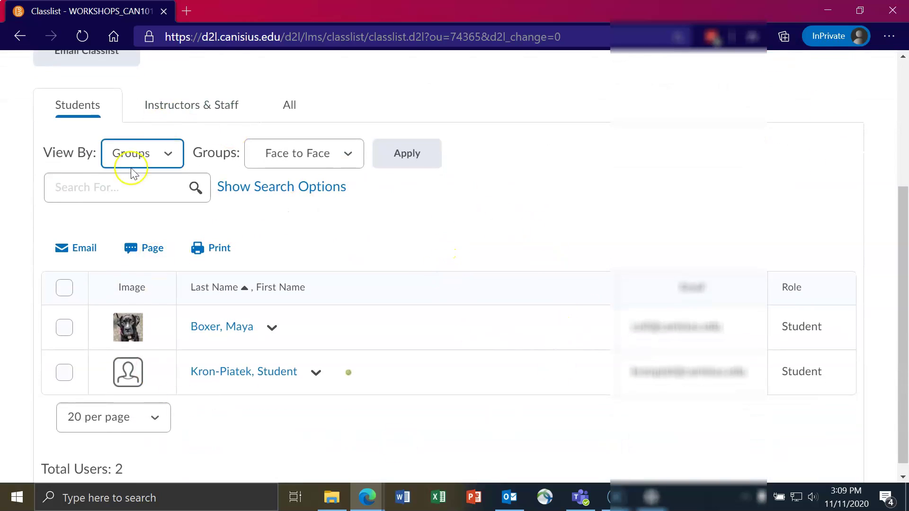
scroll(476, 310, up, 1)
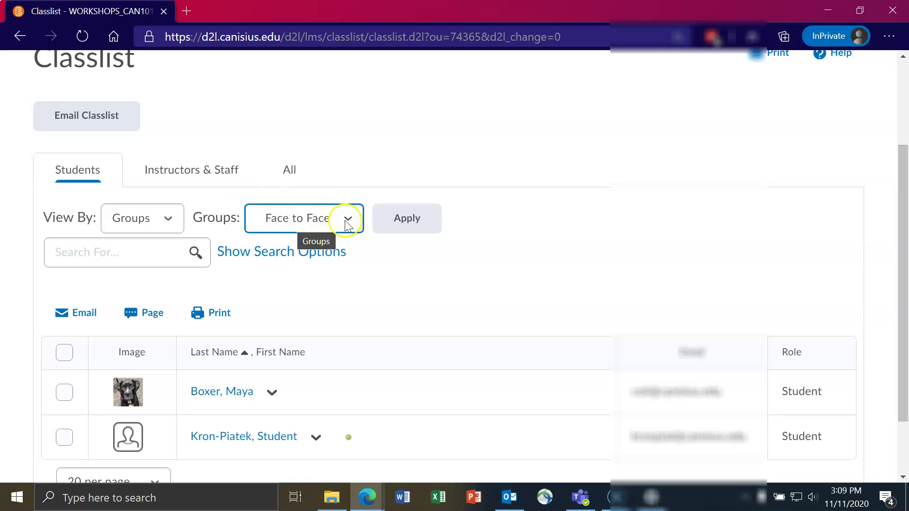
click(331, 218)
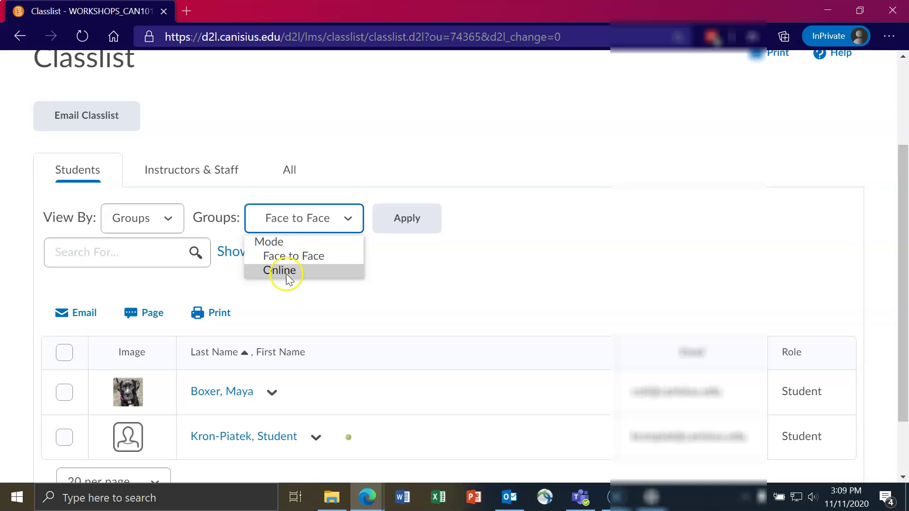
click(479, 262)
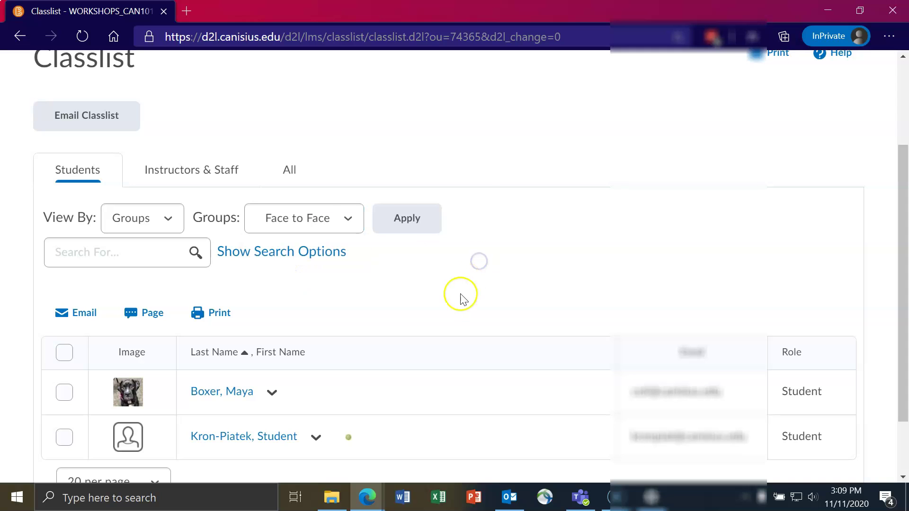
scroll(460, 298, down, 2)
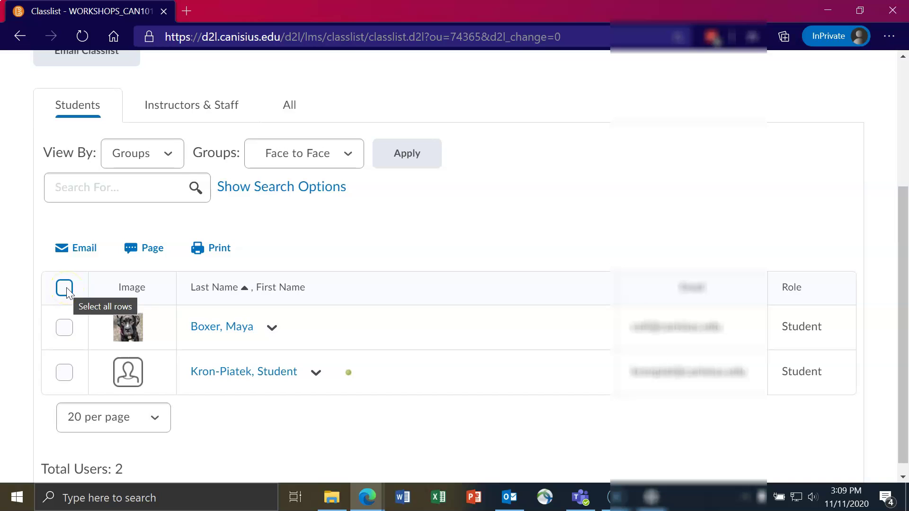
click(65, 288)
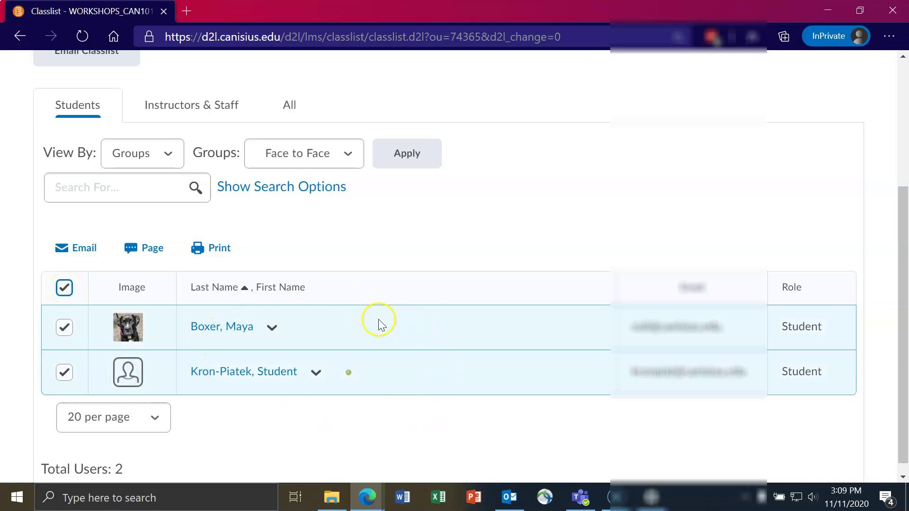
click(85, 251)
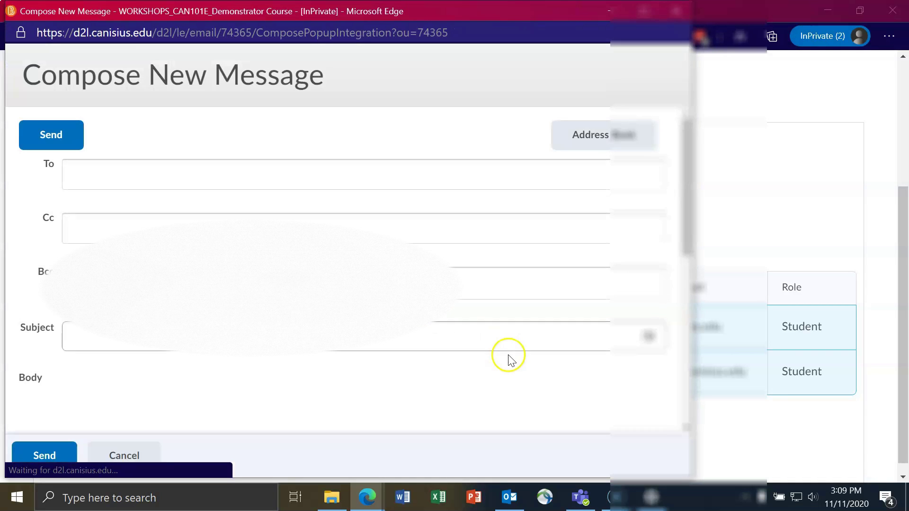
click(672, 8)
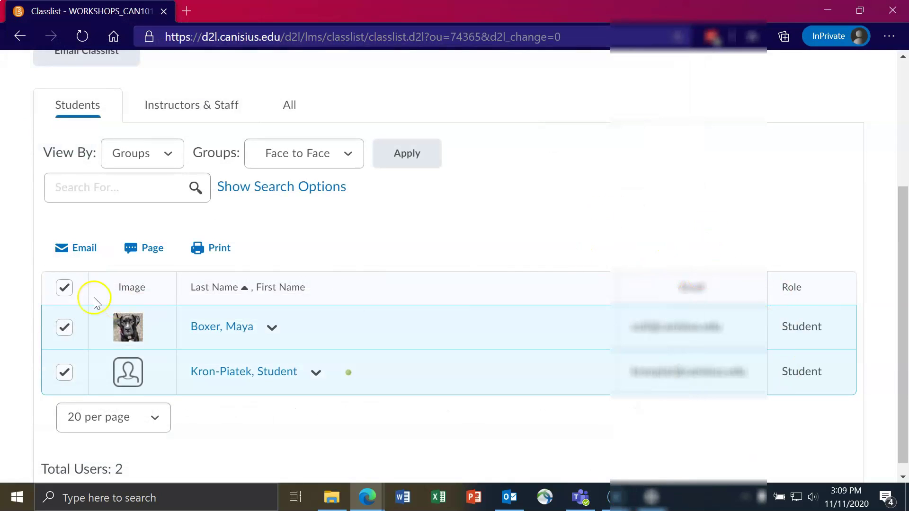
click(65, 287)
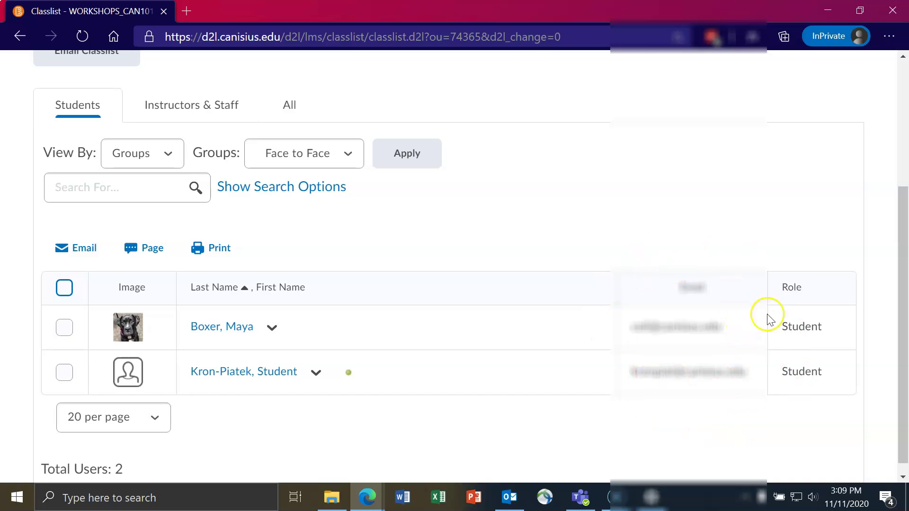
Step: Return to the Groups page via My Tools to see the Face to Face group
scroll(568, 227, up, 4)
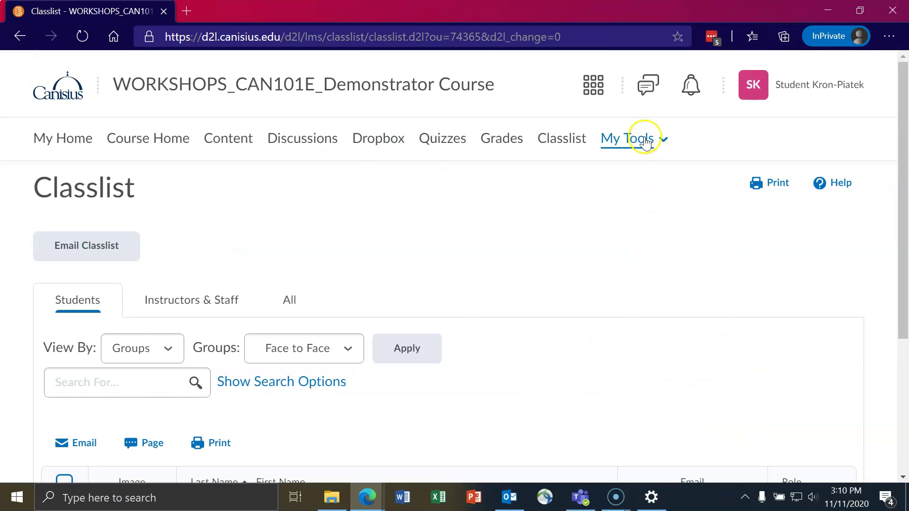
click(641, 137)
click(615, 327)
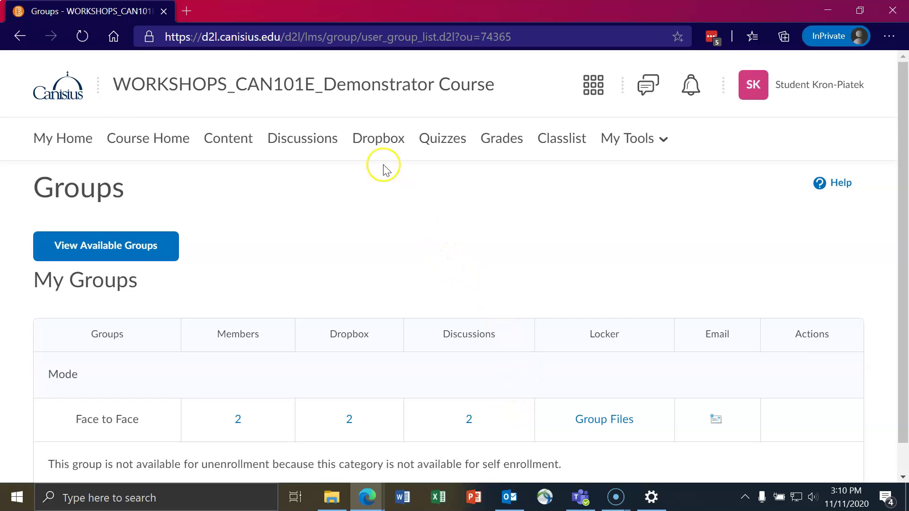
Step: Browse Dropbox Folders: Grades Workshop Demo and the two Face to Face group folders
click(379, 139)
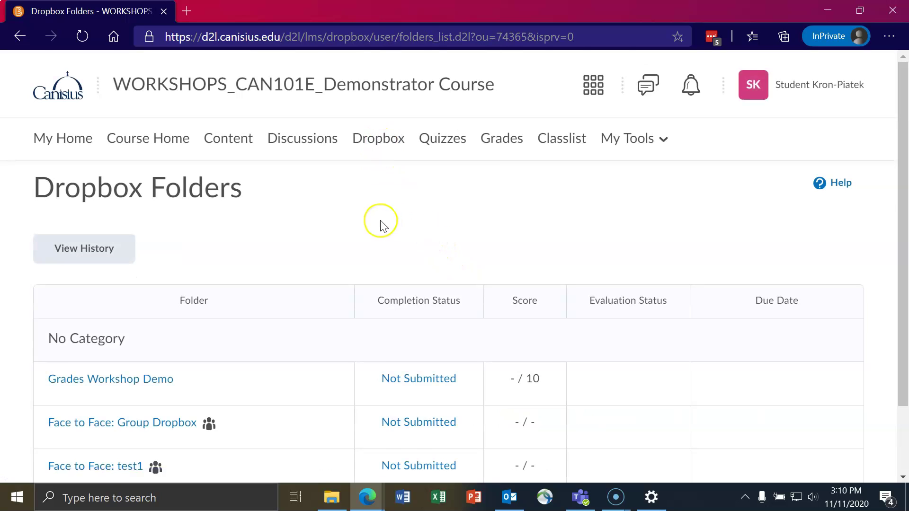
scroll(380, 223, down, 2)
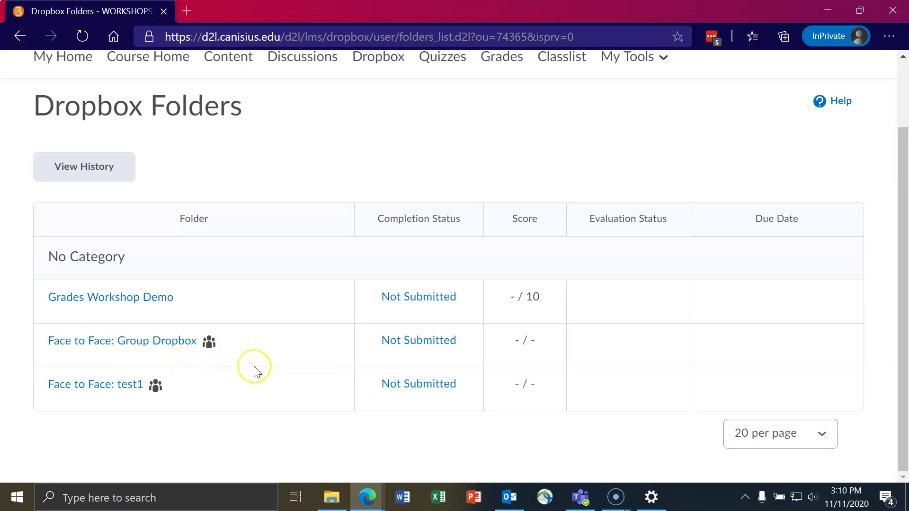
scroll(365, 299, up, 2)
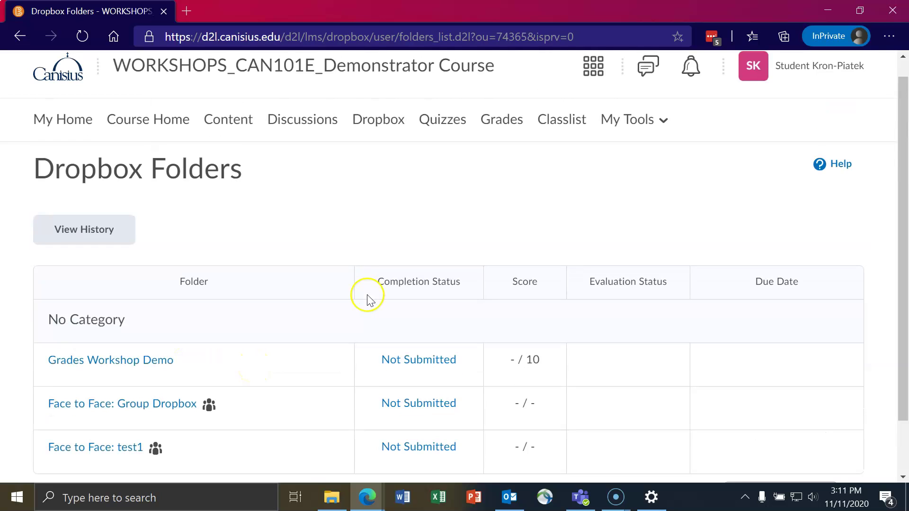
Step: Show Discussions and highlight the Group/section restrictions note on the test topics
click(314, 145)
scroll(314, 276, down, 4)
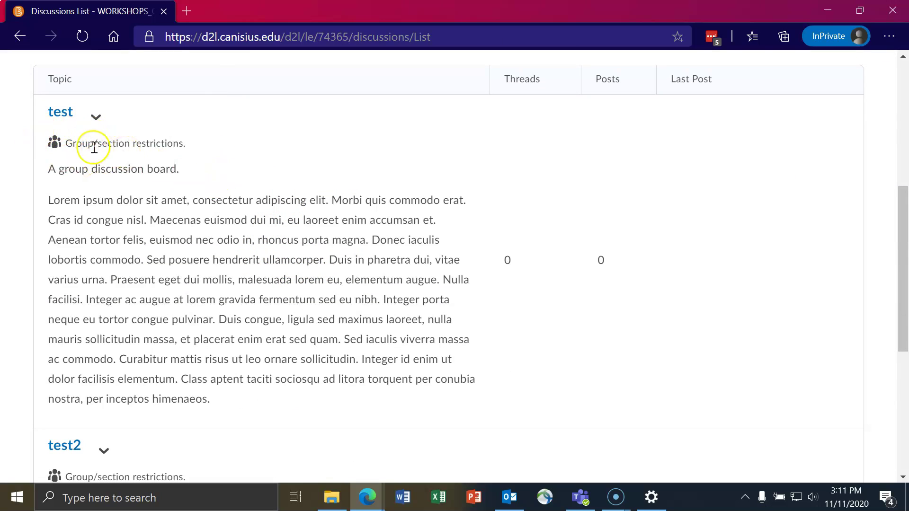
drag(67, 143, 187, 149)
click(192, 152)
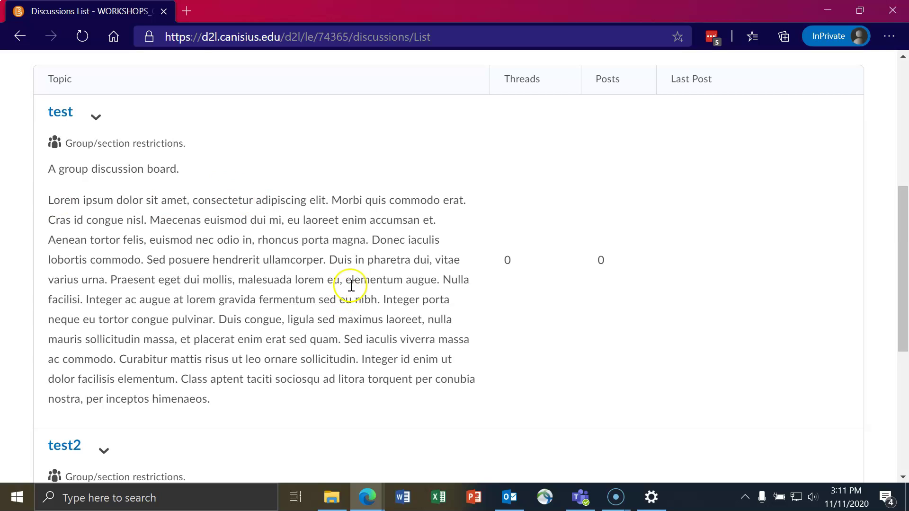
scroll(350, 286, up, 5)
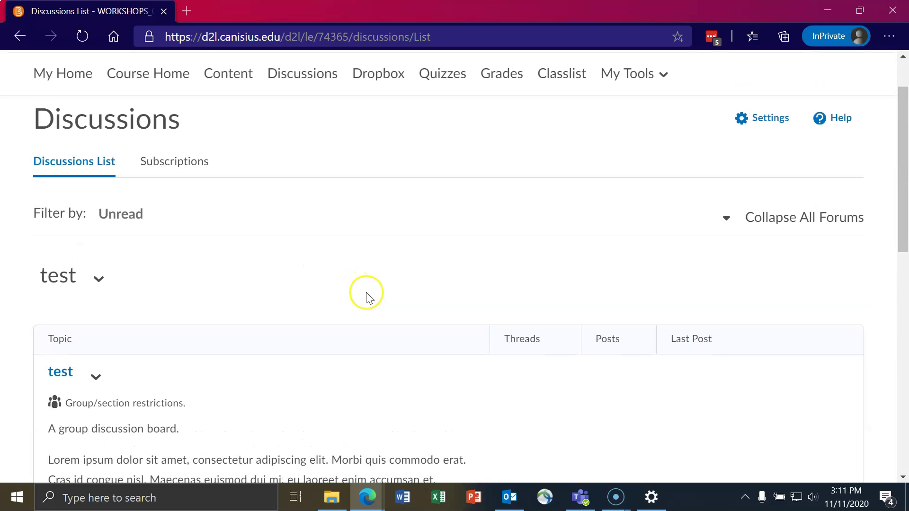
scroll(368, 294, up, 2)
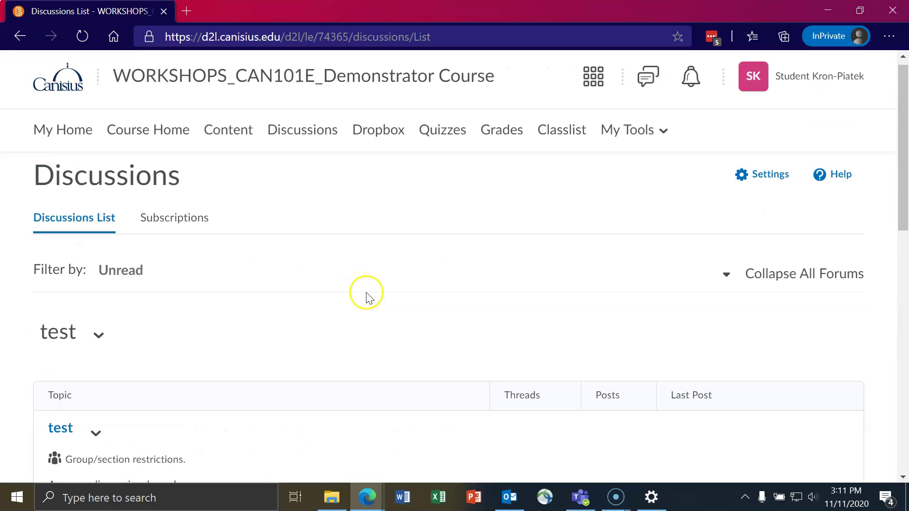
Step: Scroll through the Week 1 module's group discussion and dropbox topics, then back up
click(231, 143)
scroll(481, 254, down, 6)
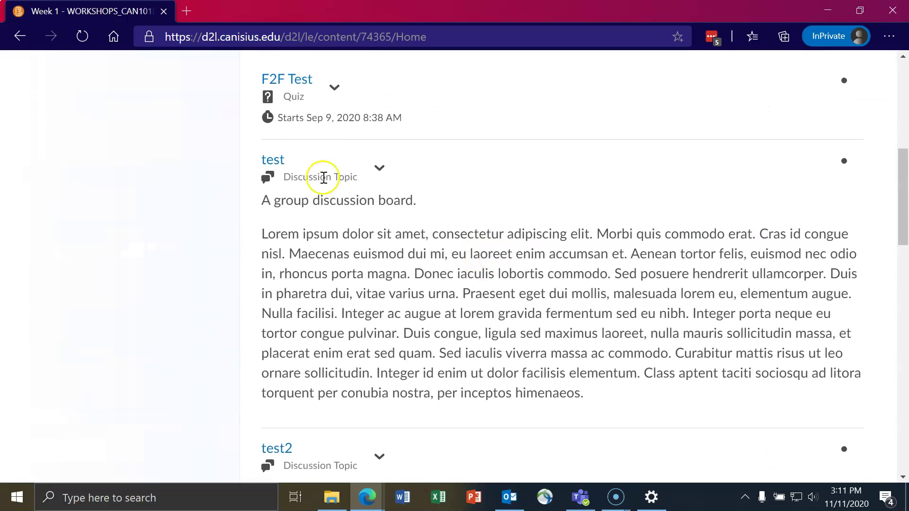
scroll(284, 203, down, 3)
scroll(300, 189, up, 1)
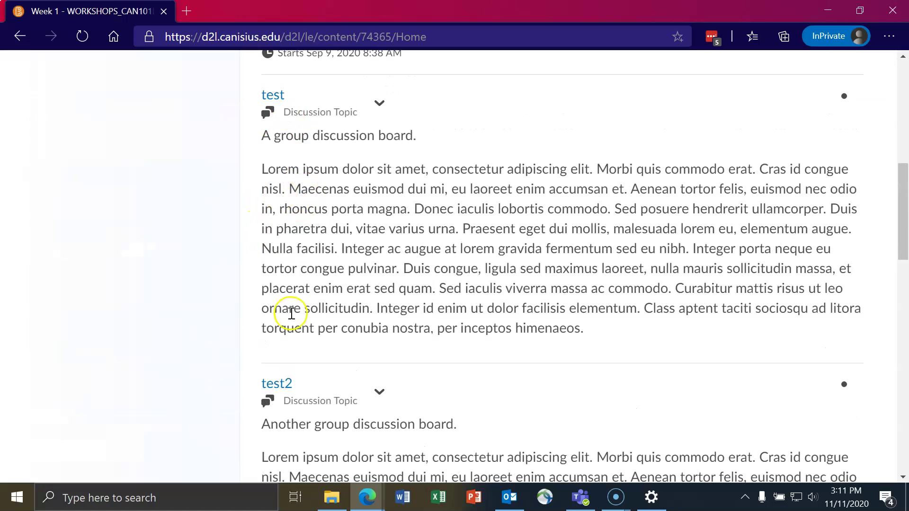
scroll(287, 315, down, 1)
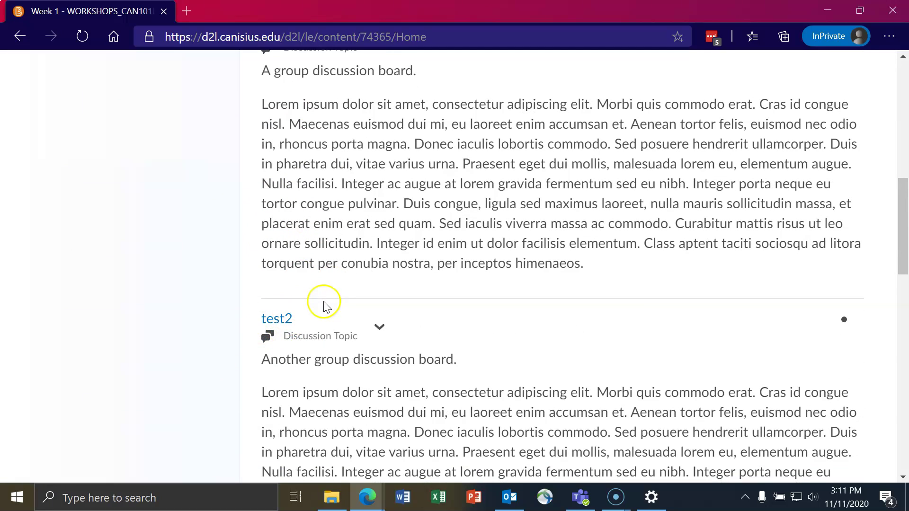
scroll(410, 289, up, 1)
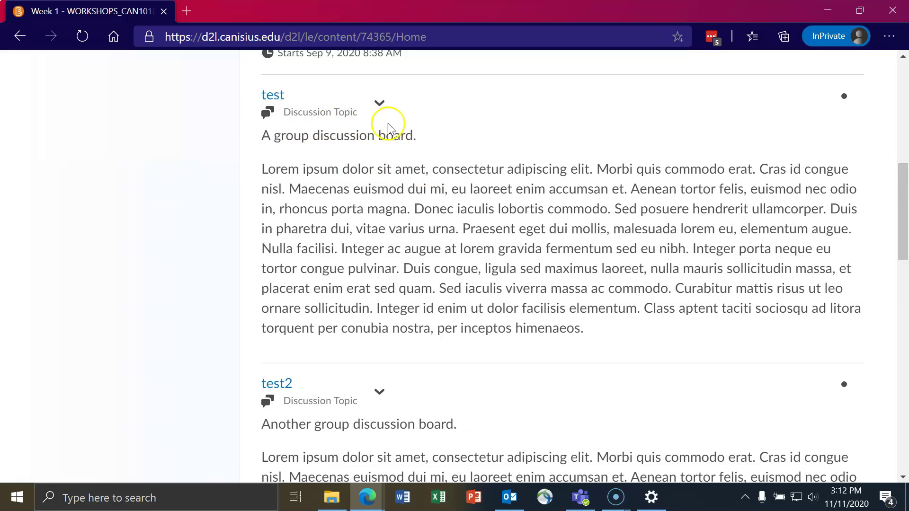
scroll(387, 128, down, 10)
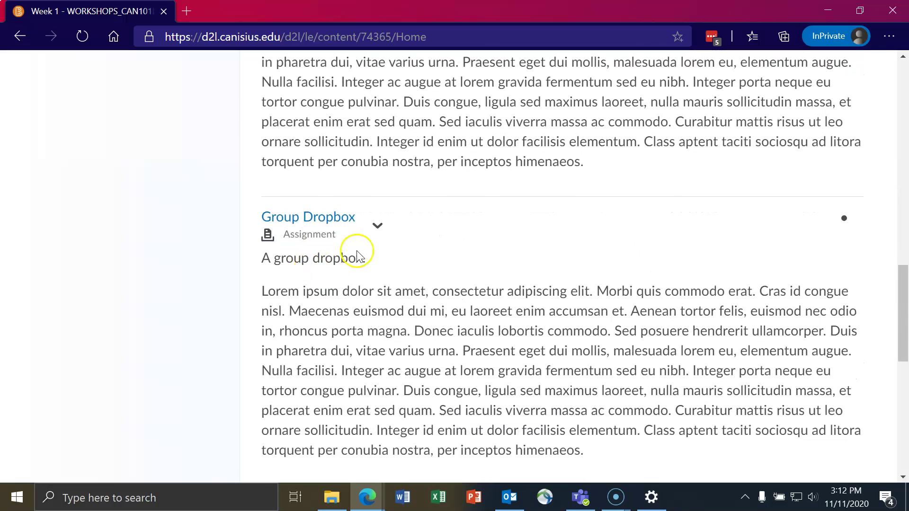
scroll(326, 218, down, 4)
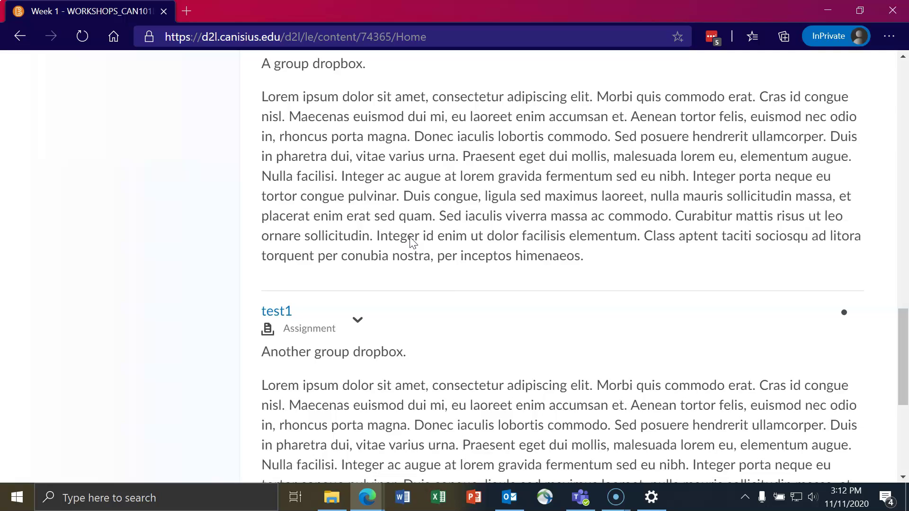
scroll(412, 242, up, 15)
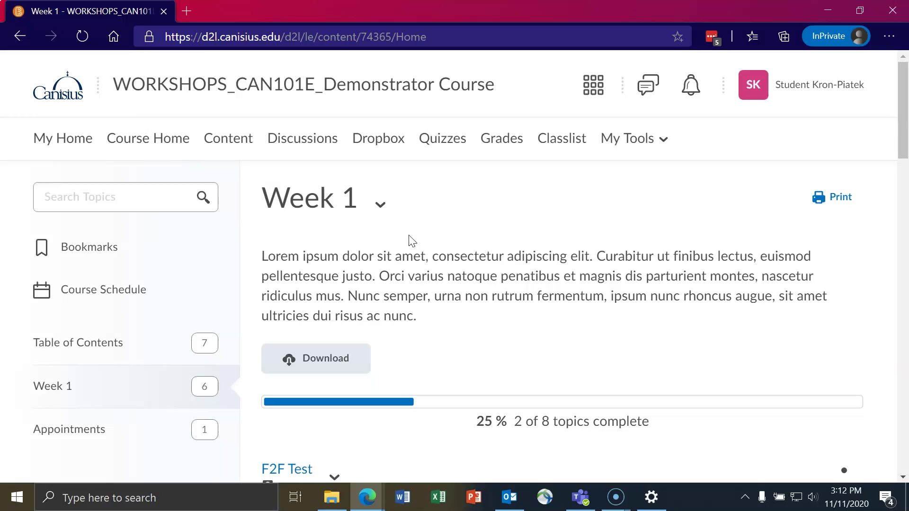
Step: Leave the course for My Home and scroll to the Help for Students widget
click(72, 140)
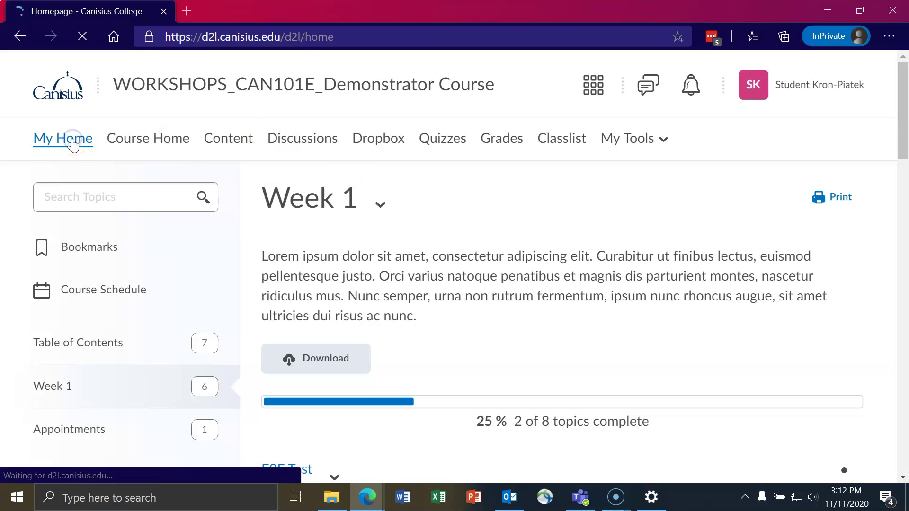
scroll(311, 276, down, 4)
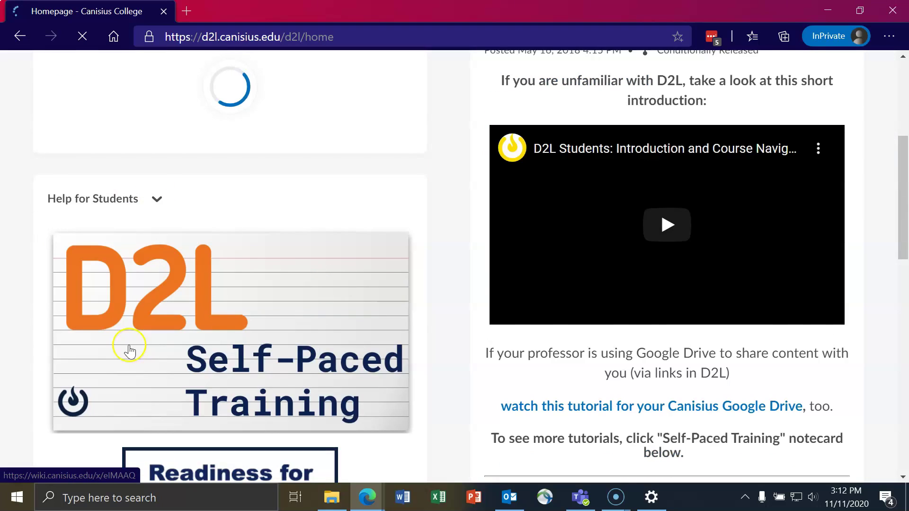